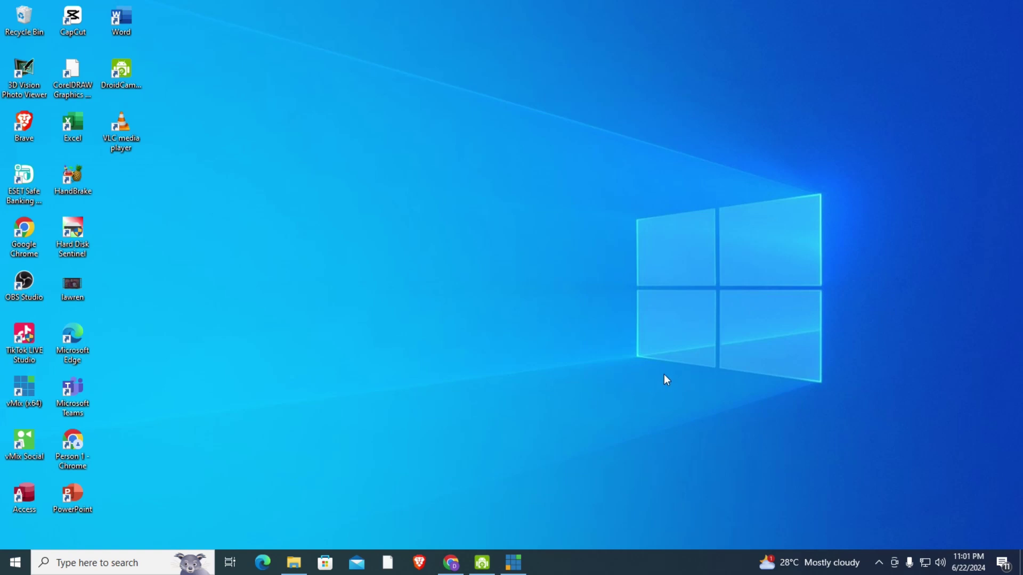
Step: Switch to Chrome and close the VideoLAN download tab
{"action": "left_click", "coordinate": [514, 562]}
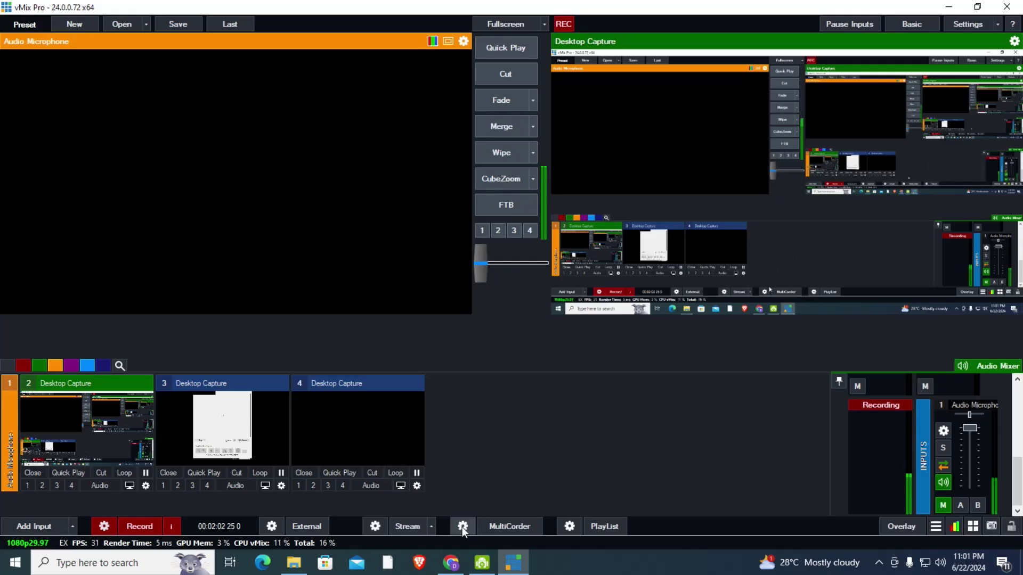
{"action": "left_click", "coordinate": [453, 564]}
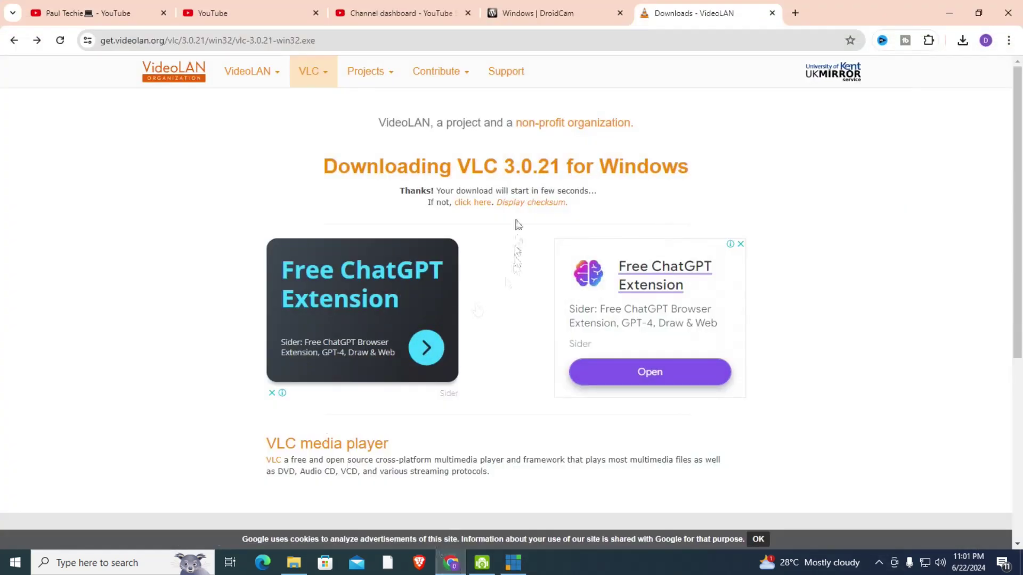
{"action": "left_click", "coordinate": [542, 12]}
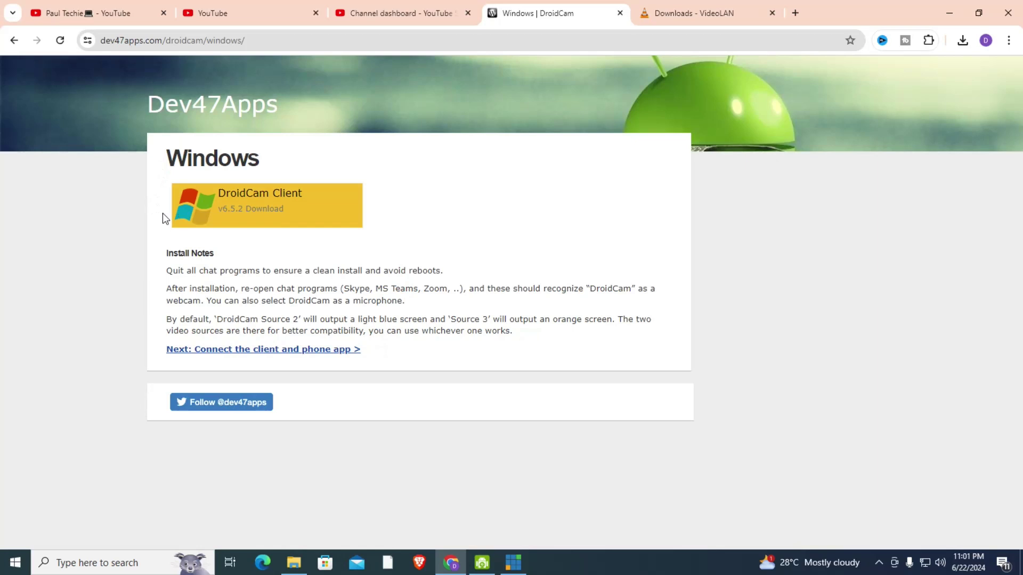
{"action": "left_click", "coordinate": [772, 13]}
Step: In a new tab, search Google for 'droidcam for pc'
{"action": "left_click", "coordinate": [644, 12]}
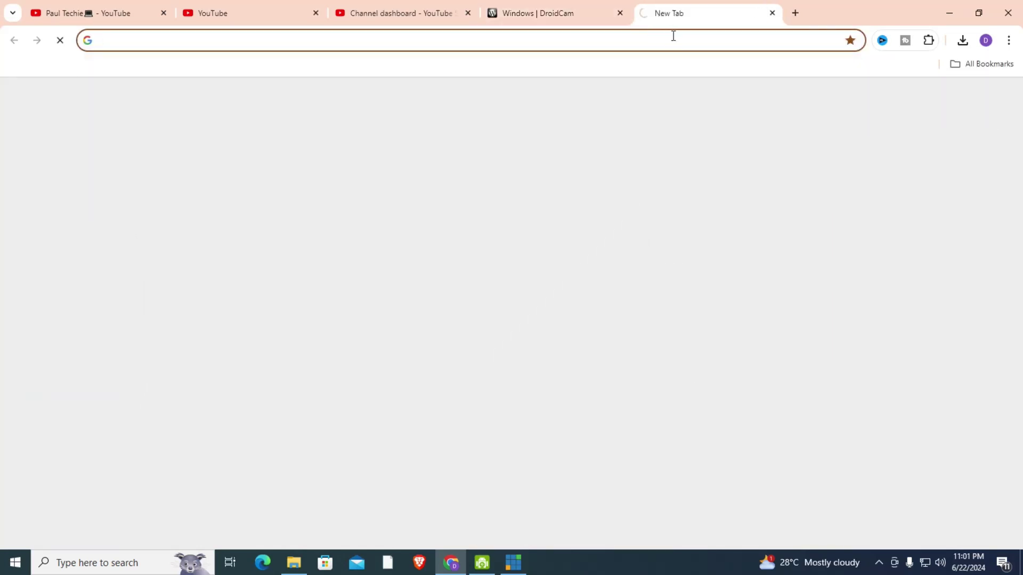
{"action": "left_click", "coordinate": [676, 37]}
{"action": "type", "text": "DRIO"}
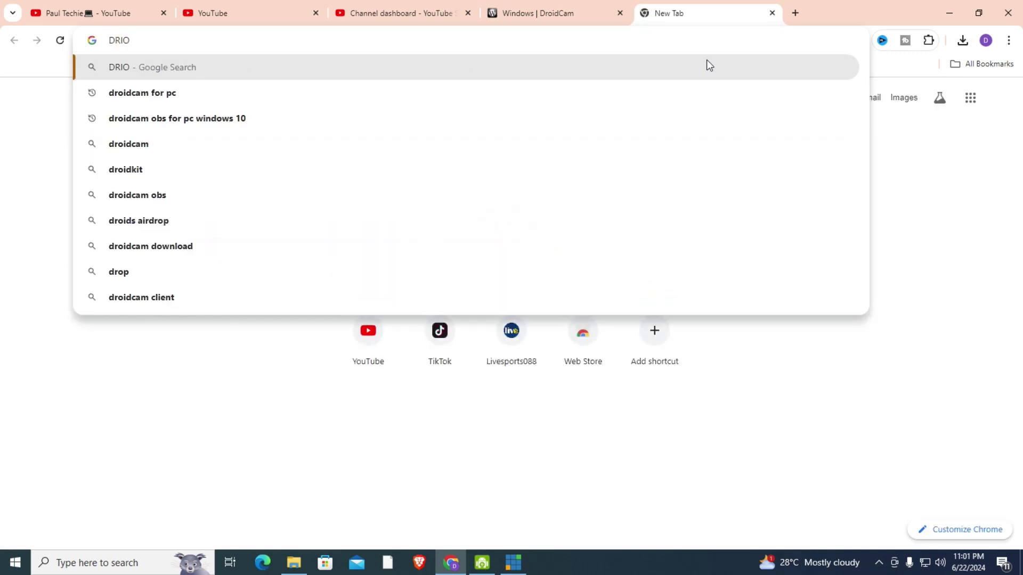
{"action": "left_click", "coordinate": [172, 100]}
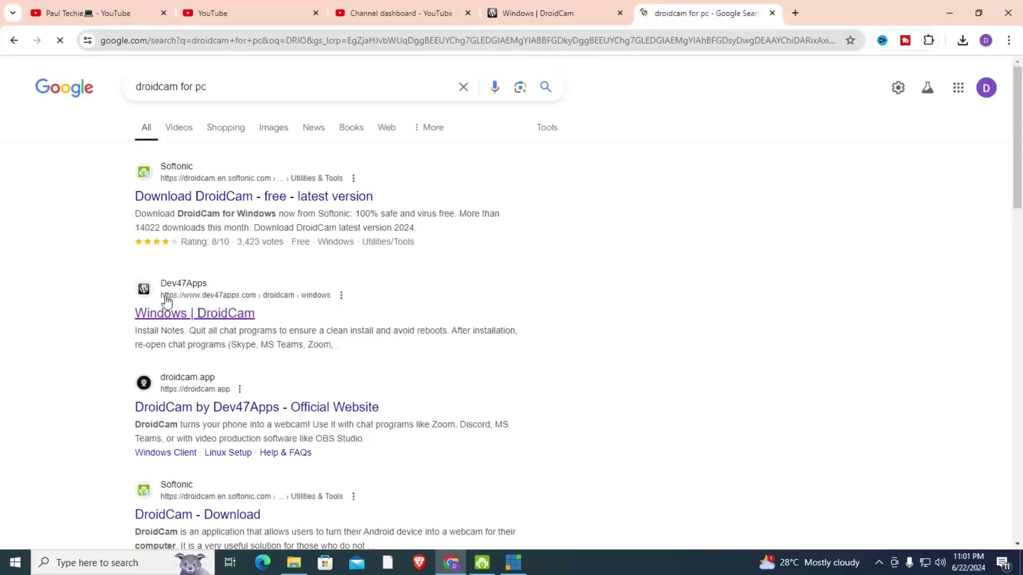
Step: Open the Dev47Apps 'Windows | DroidCam' page showing the DroidCam Client v6.5.2 download
{"action": "left_click", "coordinate": [198, 293]}
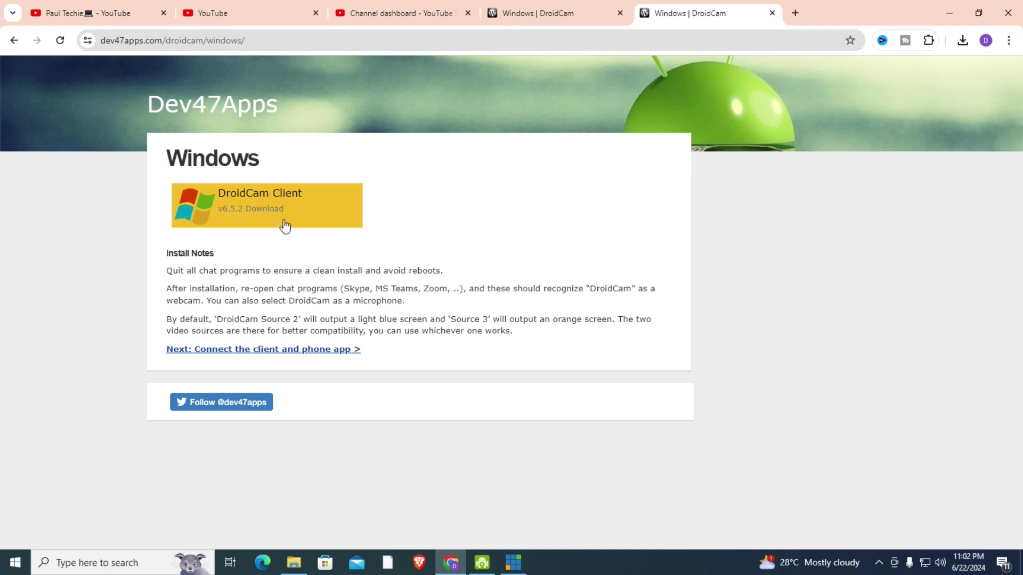
{"action": "right_click", "coordinate": [291, 198]}
{"action": "left_click", "coordinate": [606, 196]}
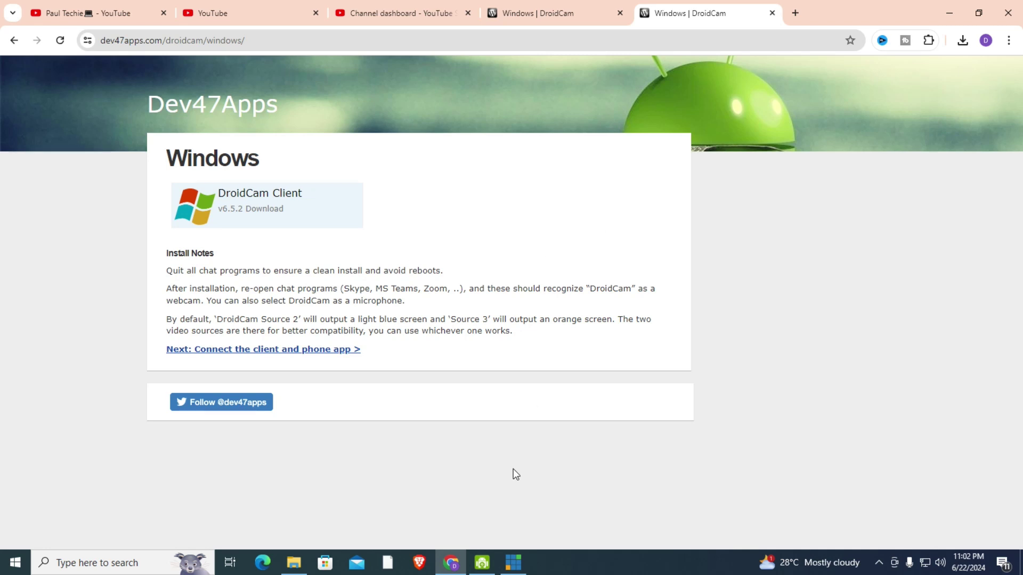
Step: Bring vMix Pro forward and briefly show the DroidCam Client, still waiting for a phone
{"action": "mouse_move", "coordinate": [482, 562]}
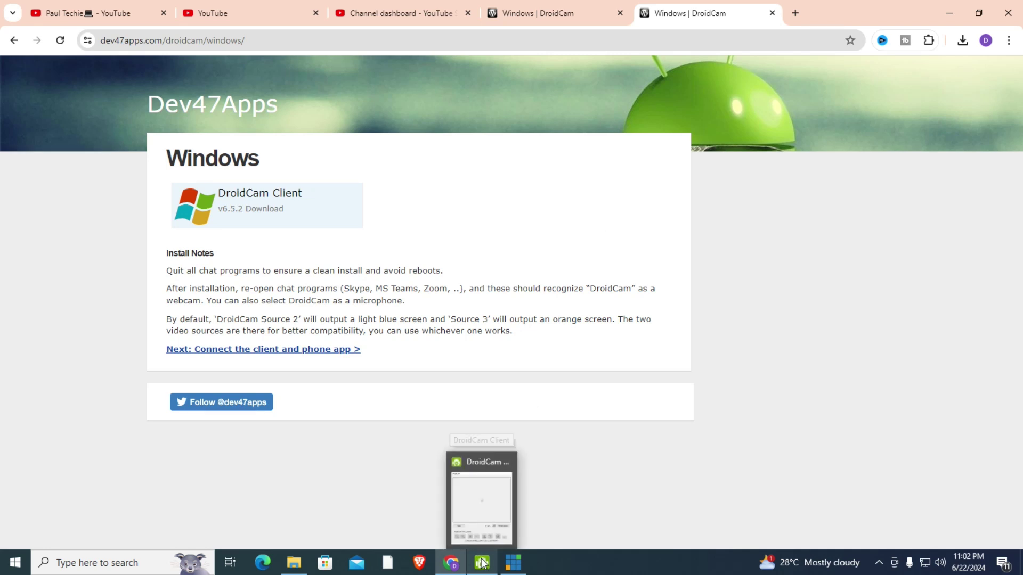
{"action": "left_click", "coordinate": [497, 500]}
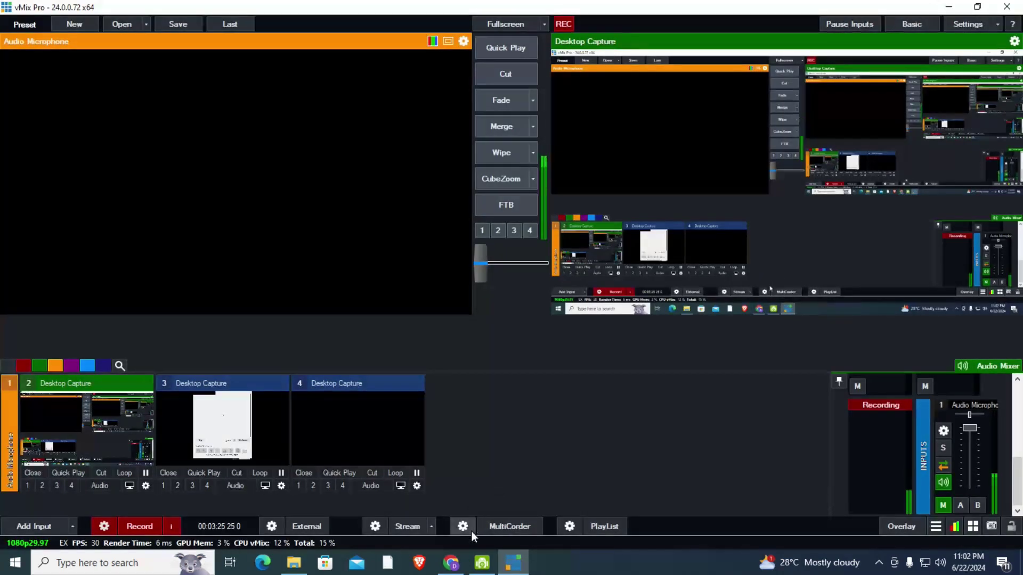
{"action": "left_click", "coordinate": [482, 562]}
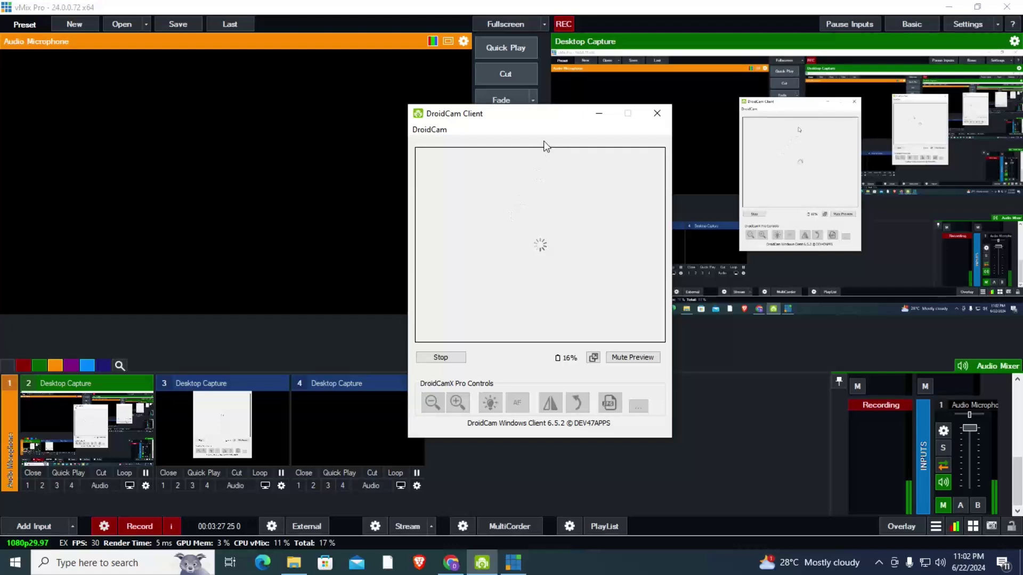
{"action": "left_click", "coordinate": [243, 445]}
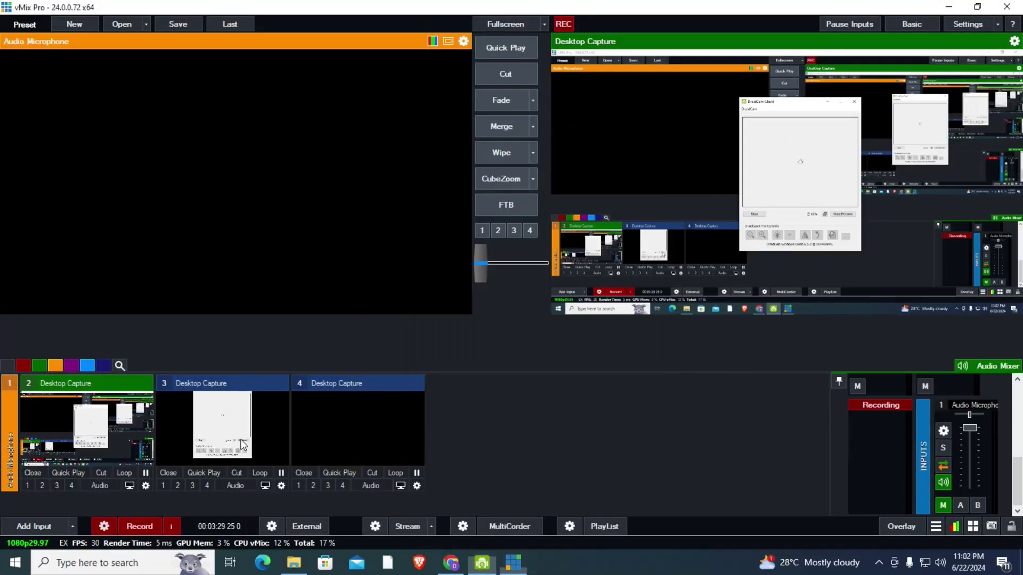
{"action": "left_click", "coordinate": [243, 445]}
Step: Use Device IP 10.10.17.236 and port 4747 with Video enabled for DroidCam's WiFi connection
{"action": "left_click", "coordinate": [504, 101]}
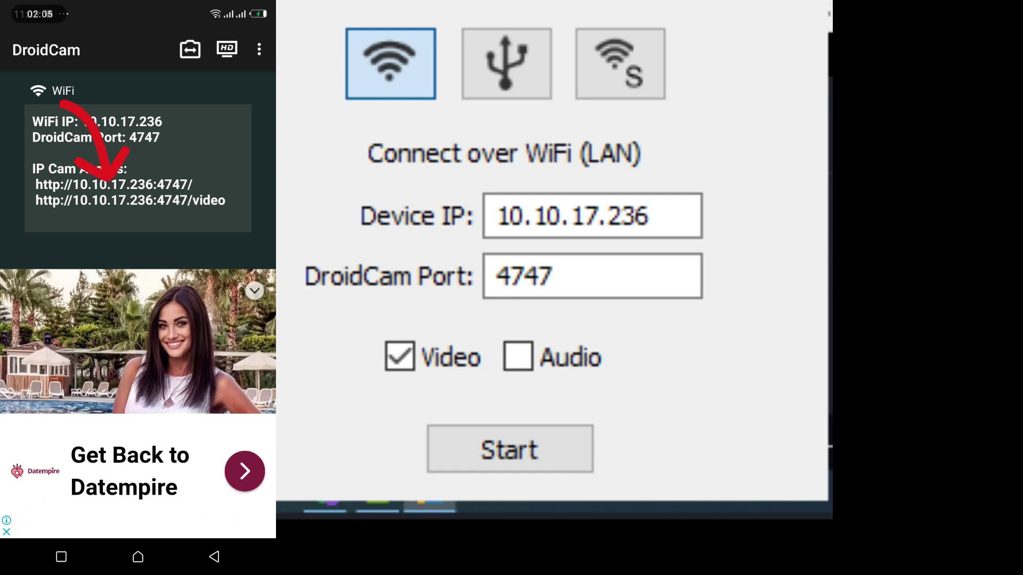
Step: Check the DroidCam Port and Device IP fields, then connect to the phone over WiFi
{"action": "left_click", "coordinate": [593, 276]}
{"action": "left_click", "coordinate": [592, 216]}
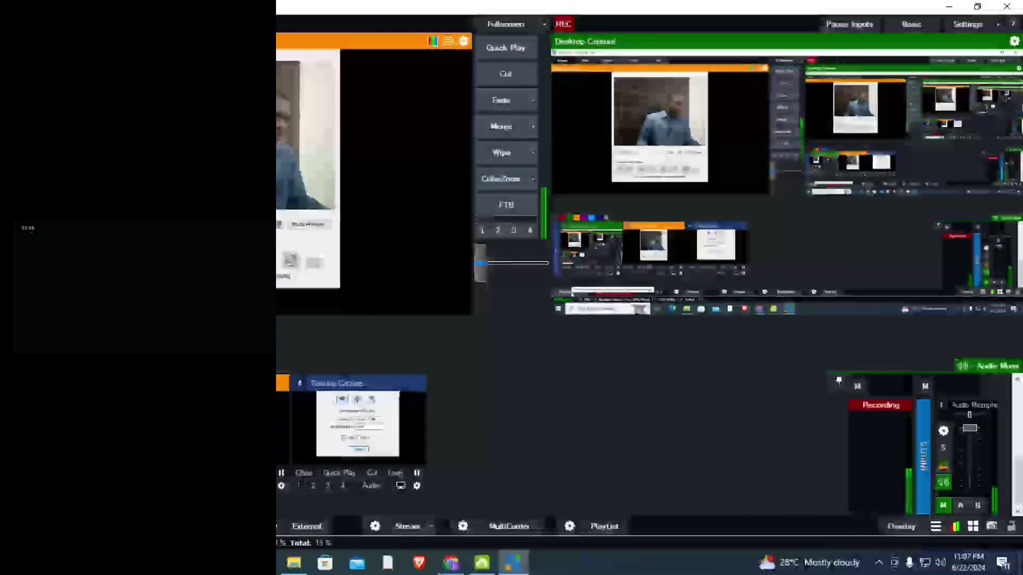
Step: Try adding DroidCam Source 3 as a camera input, dismissing its unsupported-resolution error
{"action": "left_click", "coordinate": [33, 527]}
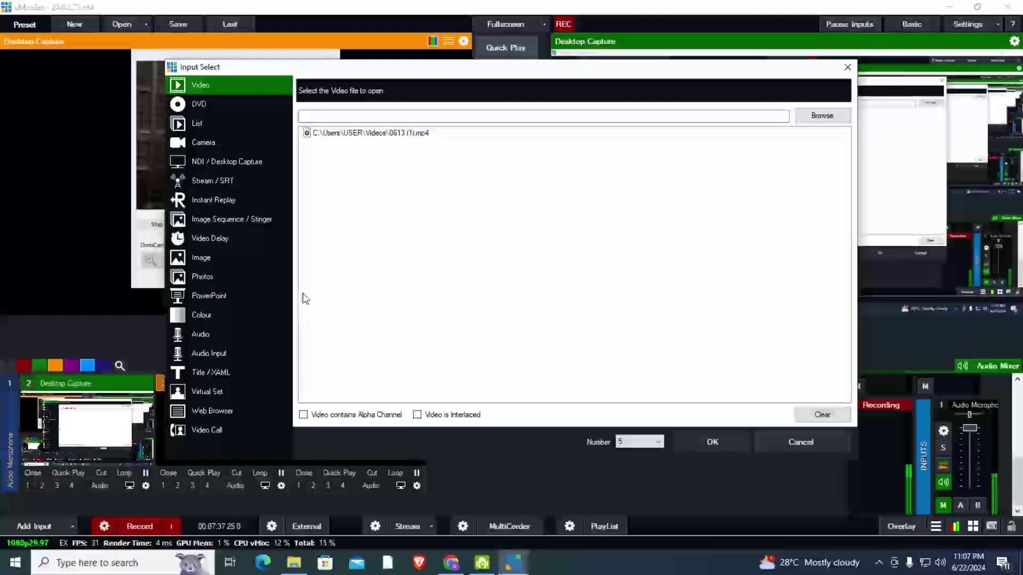
{"action": "left_click", "coordinate": [208, 144]}
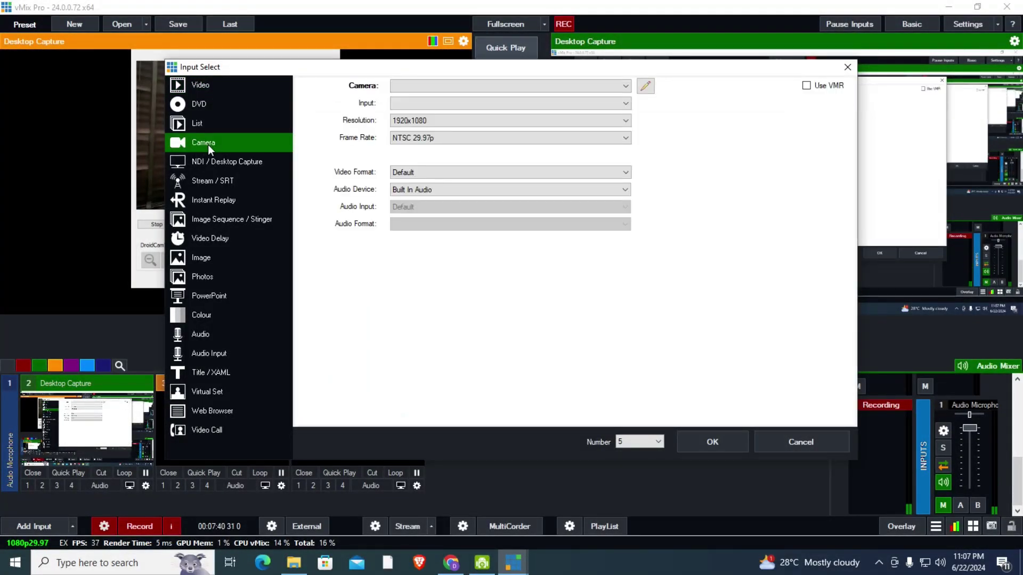
{"action": "left_click", "coordinate": [421, 86]}
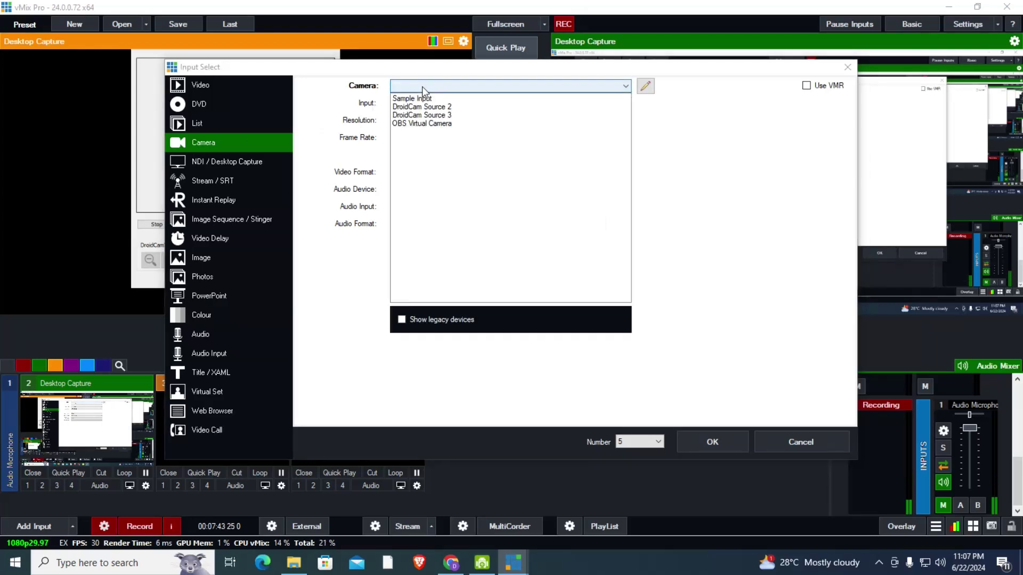
{"action": "left_click", "coordinate": [445, 115]}
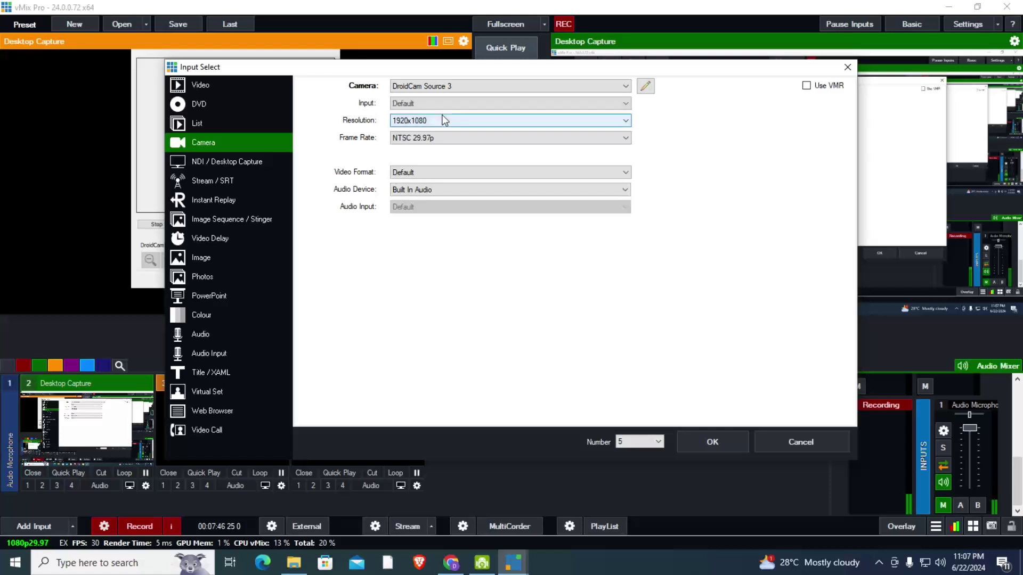
{"action": "left_click", "coordinate": [703, 439]}
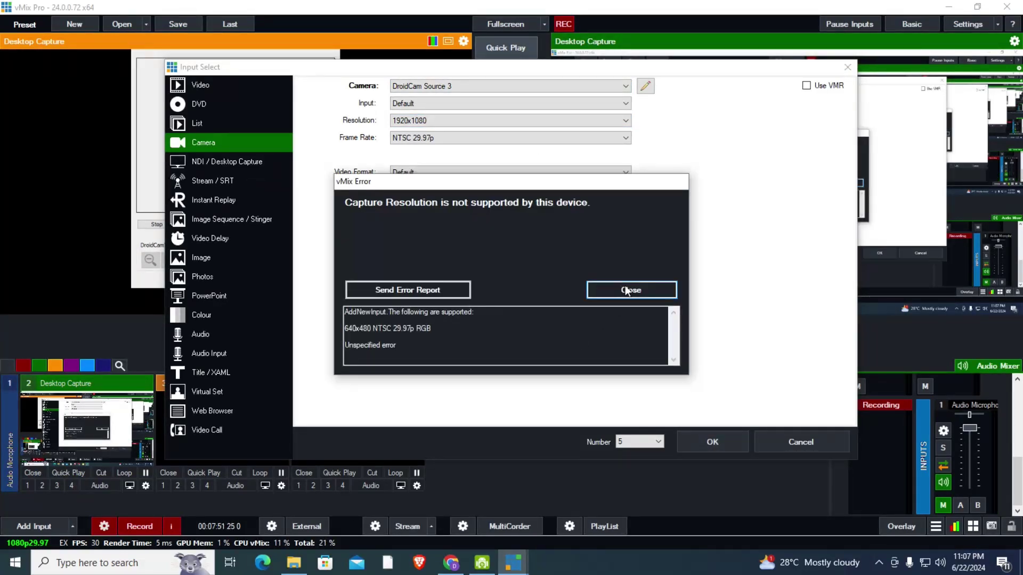
{"action": "left_click", "coordinate": [627, 291]}
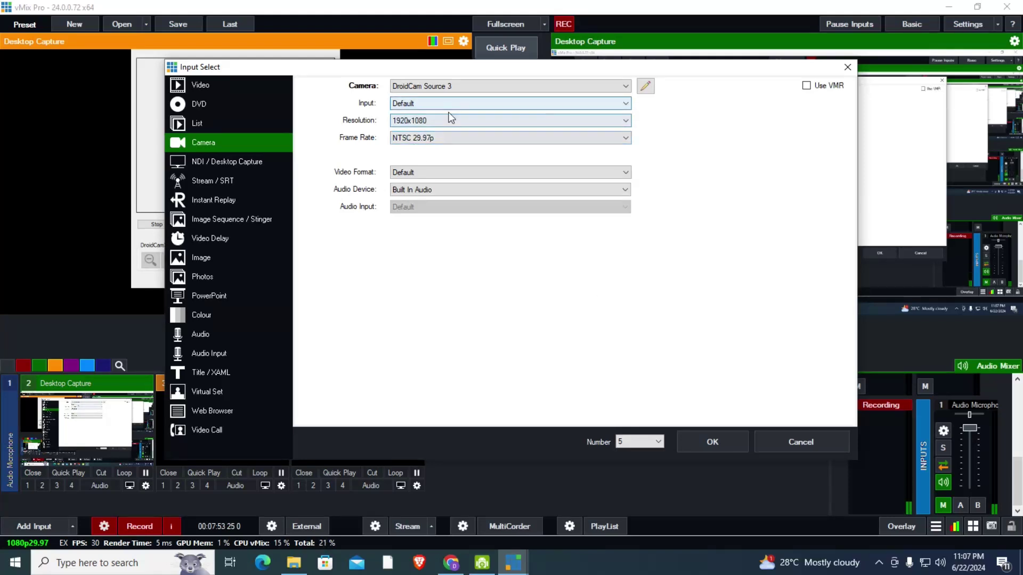
Step: Add DroidCam Source 2 with Default input as input 5, then preview and fade it to output
{"action": "left_click", "coordinate": [441, 87]}
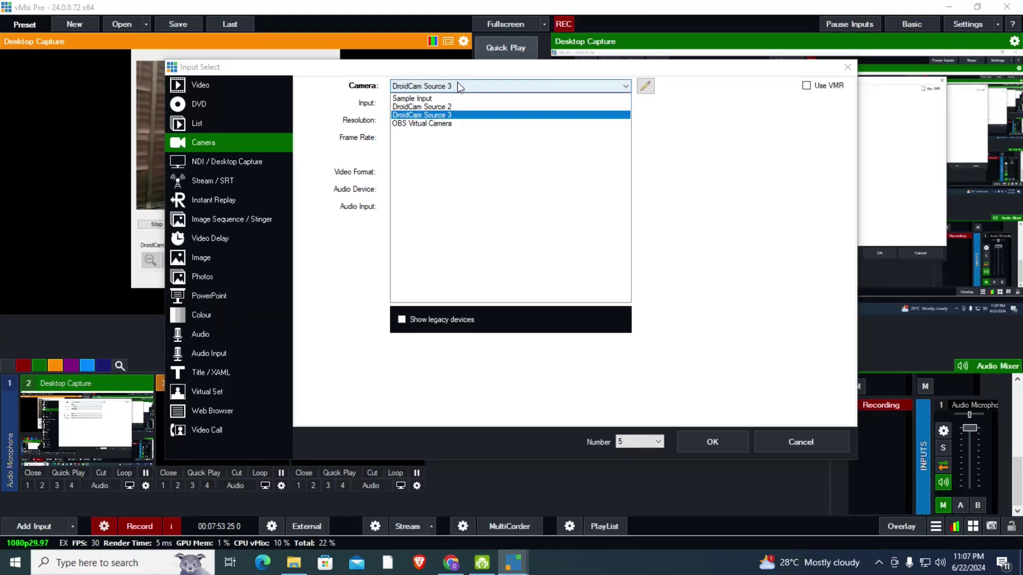
{"action": "left_click", "coordinate": [438, 107]}
{"action": "left_click", "coordinate": [438, 104]}
{"action": "left_click", "coordinate": [712, 245]}
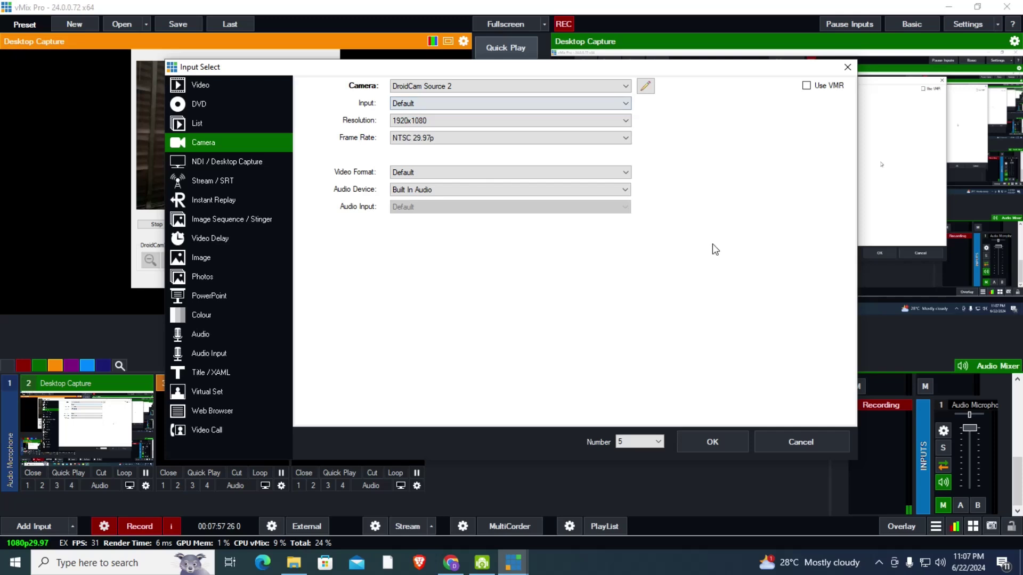
{"action": "left_click", "coordinate": [712, 441]}
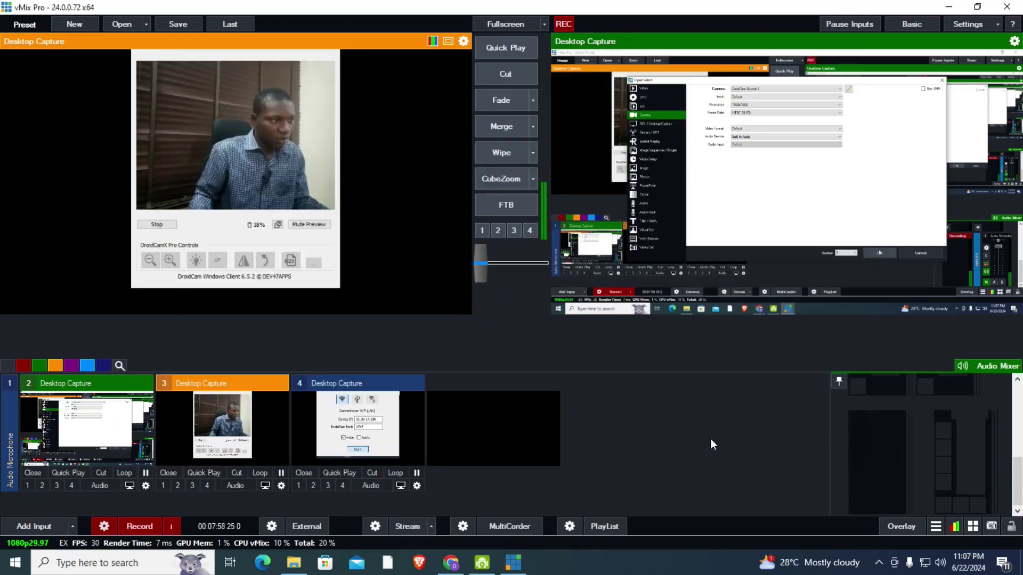
{"action": "left_click", "coordinate": [520, 430]}
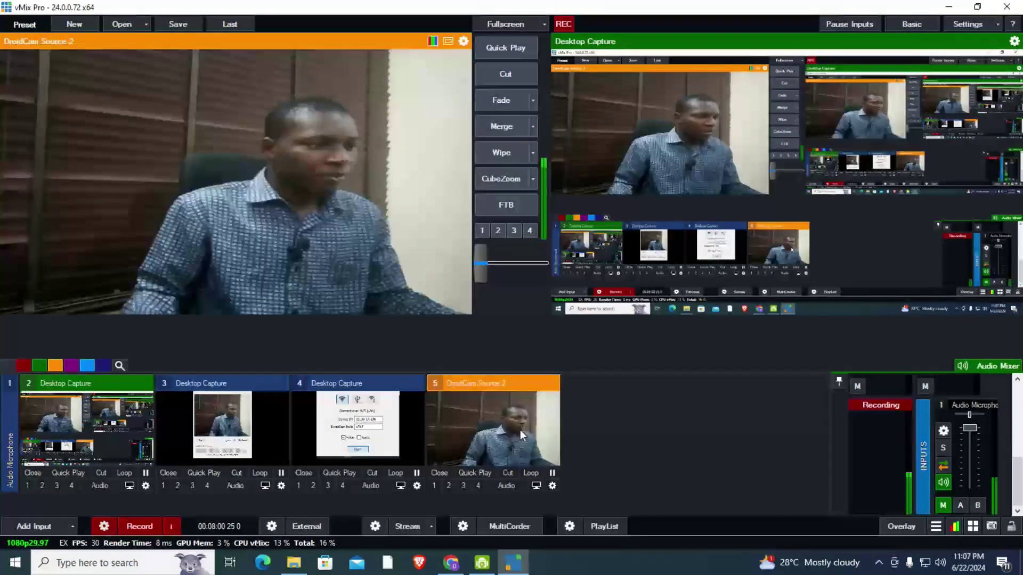
{"action": "left_click", "coordinate": [498, 101]}
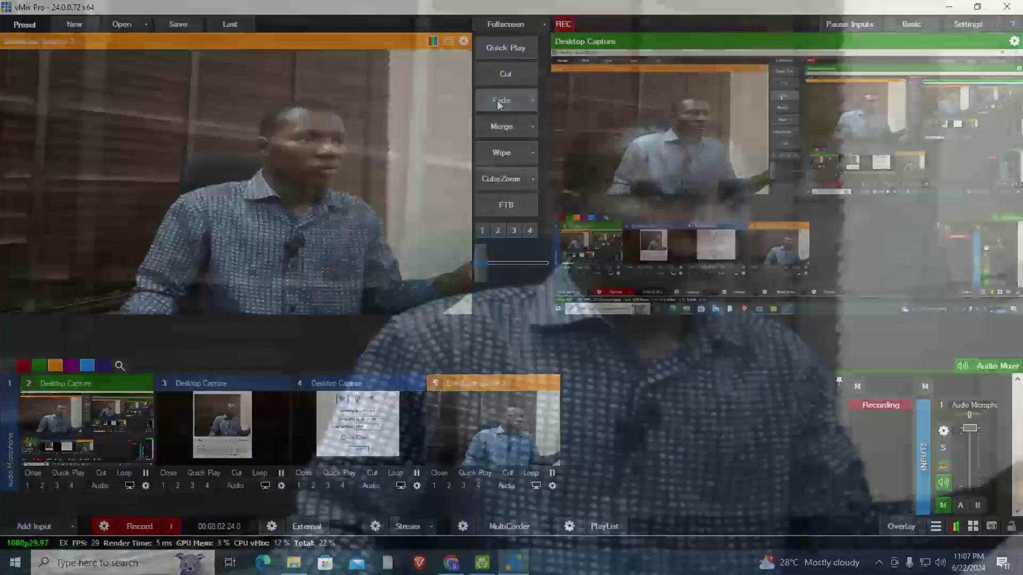